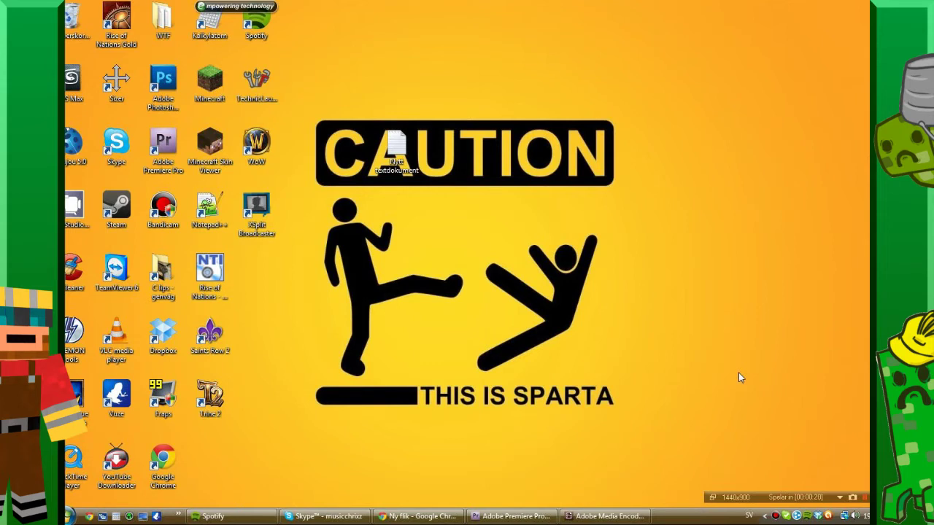
Bring Chrome forward and load the router setup address 192.168.1.1.
{"action": "mouse_move", "coordinate": [437, 517]}
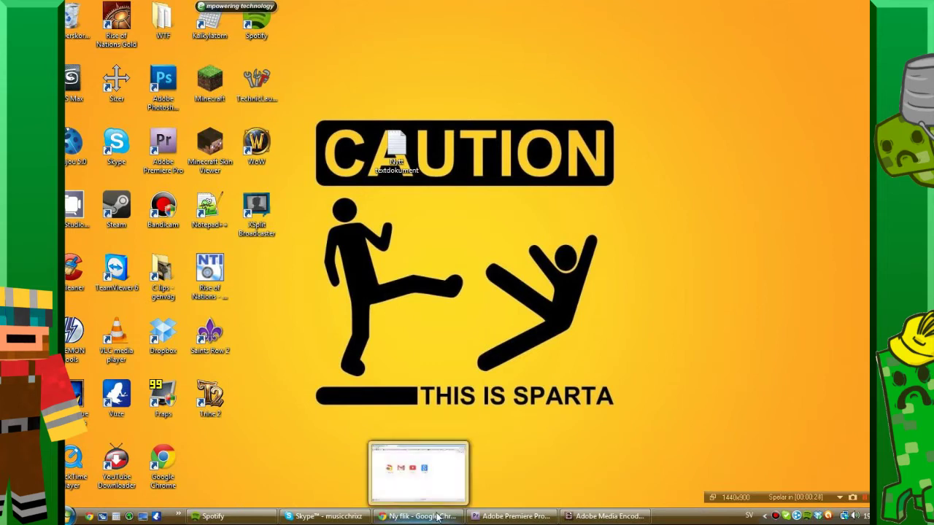
{"action": "left_click", "coordinate": [437, 517]}
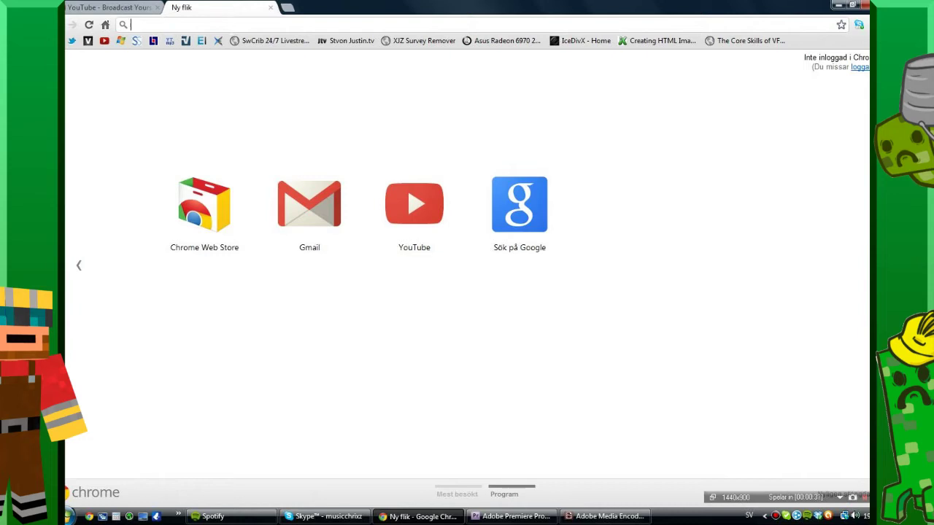
{"action": "type", "text": "1"}
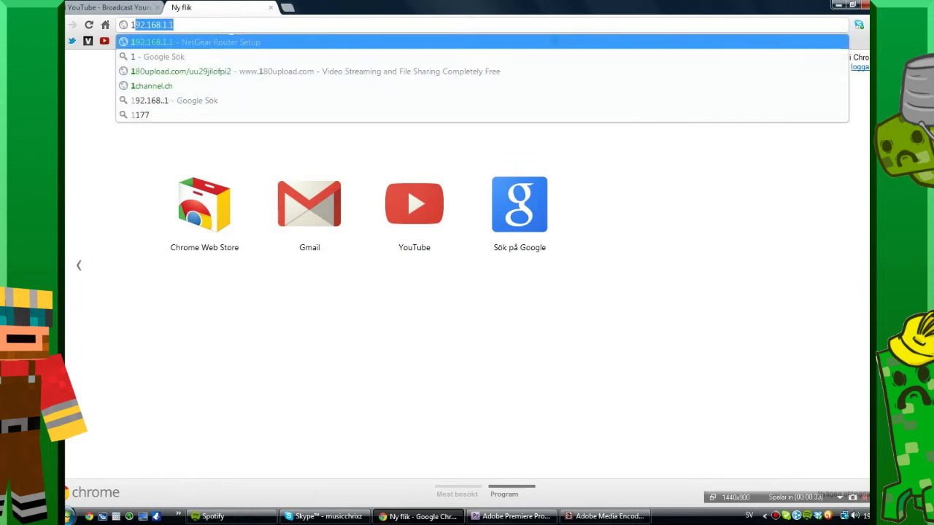
{"action": "type", "text": "92"}
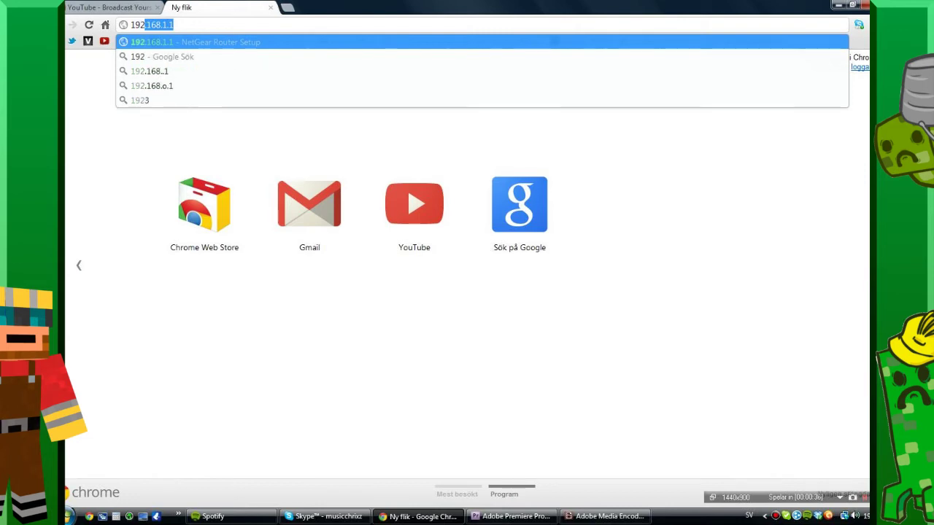
{"action": "type", "text": ".168."}
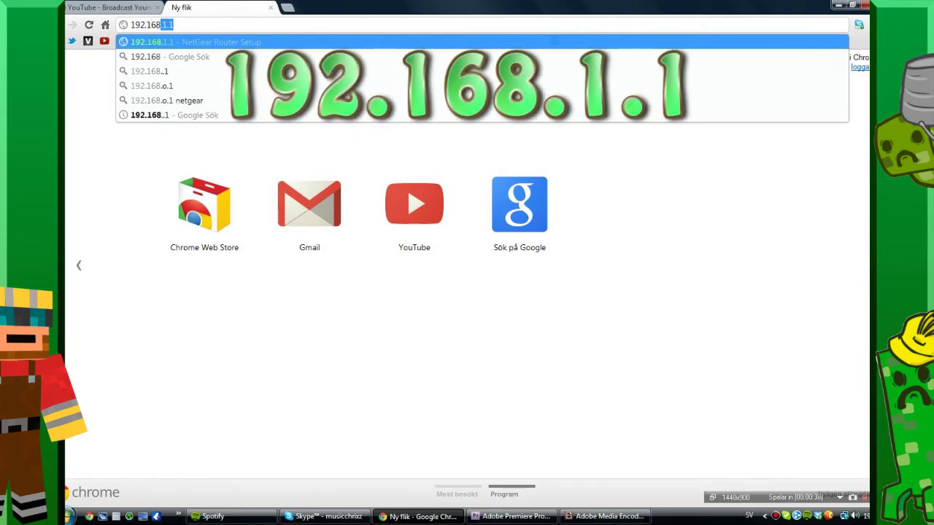
{"action": "type", "text": "1.1"}
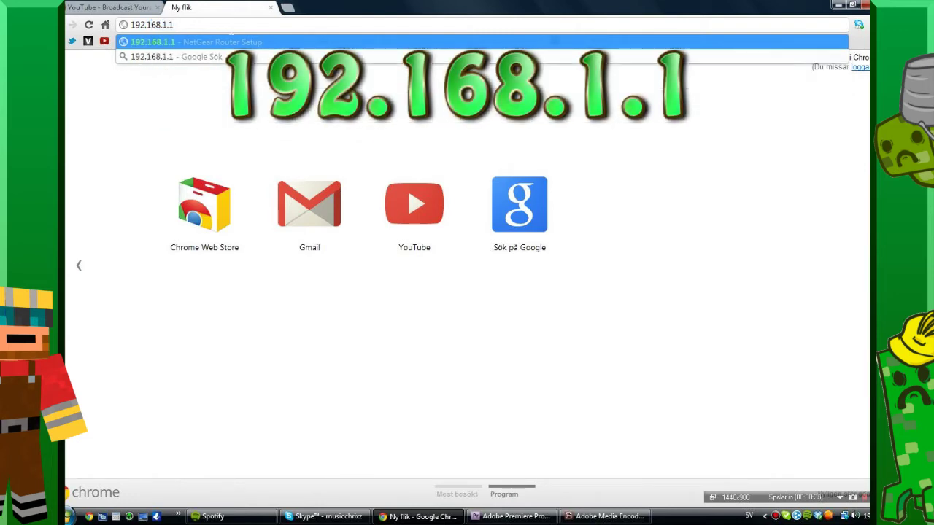
{"action": "key", "text": "Return"}
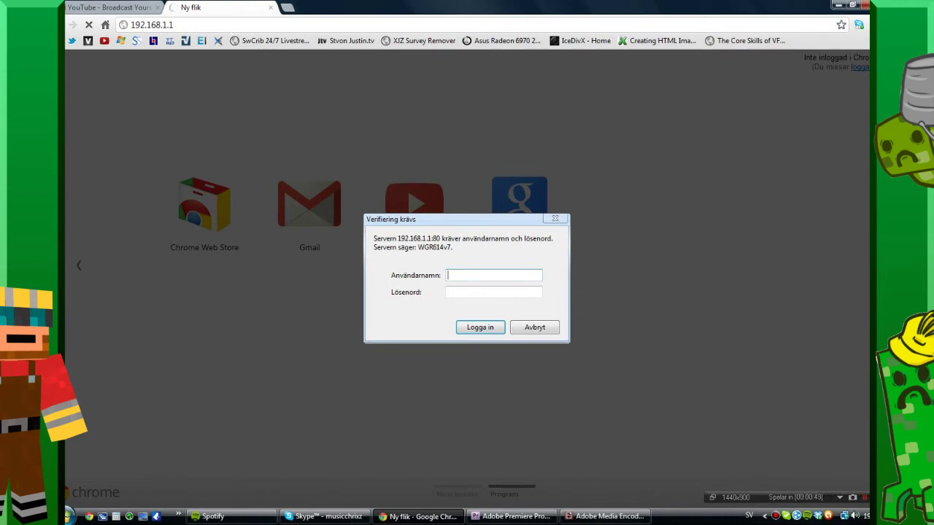
Enter the router's username and password and submit the sign-in to reach Basic Settings.
{"action": "type", "text": "adm"}
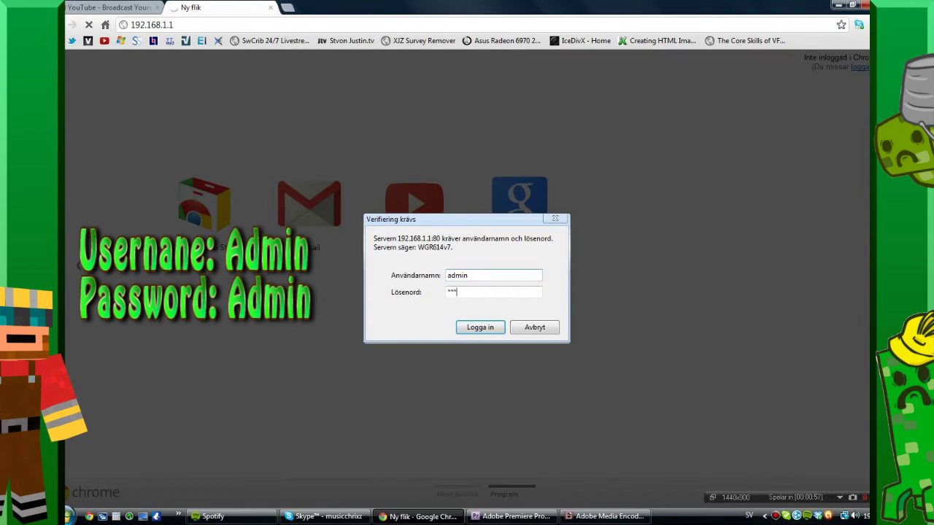
{"action": "type", "text": "in"}
{"action": "left_click_drag", "start_coordinate": [491, 292], "coordinate": [436, 287]}
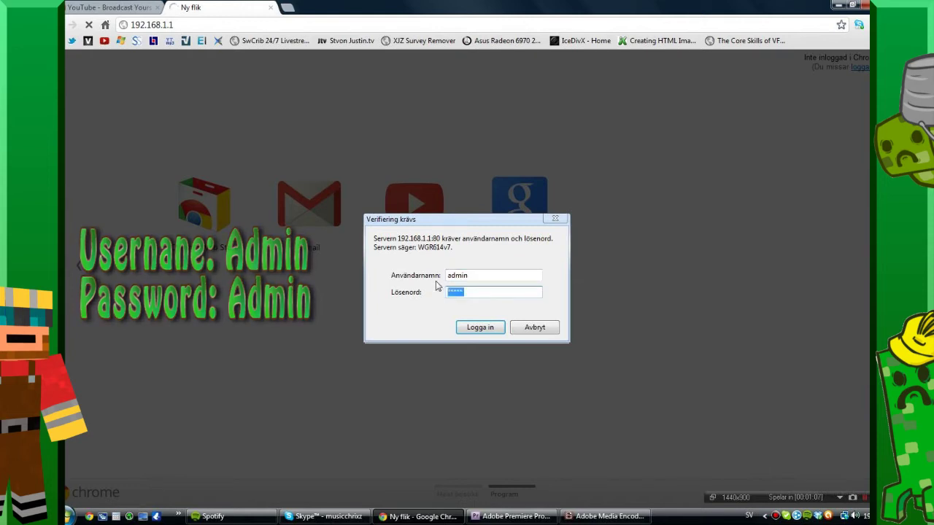
{"action": "type", "text": "admin"}
{"action": "key", "text": "Return"}
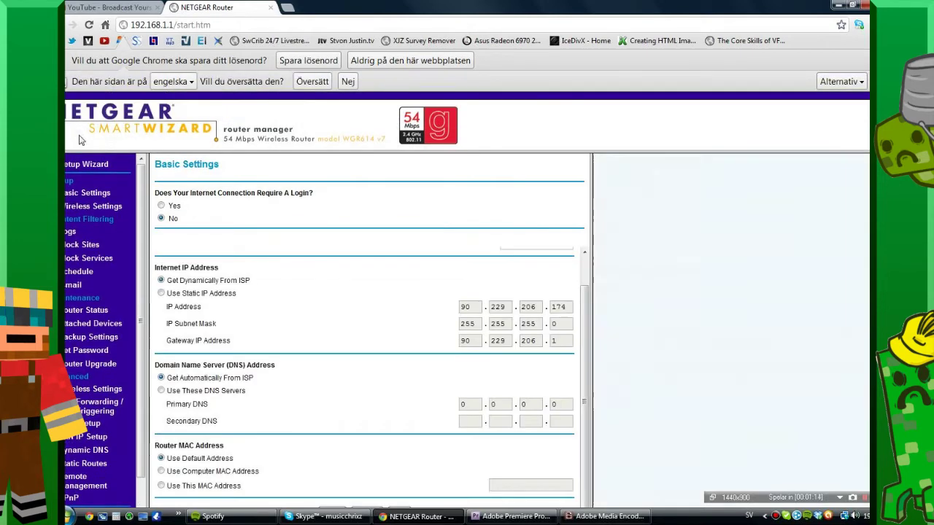
Go to Advanced > Port Forwarding / Port Triggering in the left navigation.
{"action": "scroll", "coordinate": [136, 199], "scroll_direction": "down", "scroll_amount": 1}
{"action": "scroll", "coordinate": [136, 199], "scroll_direction": "up", "scroll_amount": 1}
{"action": "scroll", "coordinate": [343, 331], "scroll_direction": "down", "scroll_amount": 1}
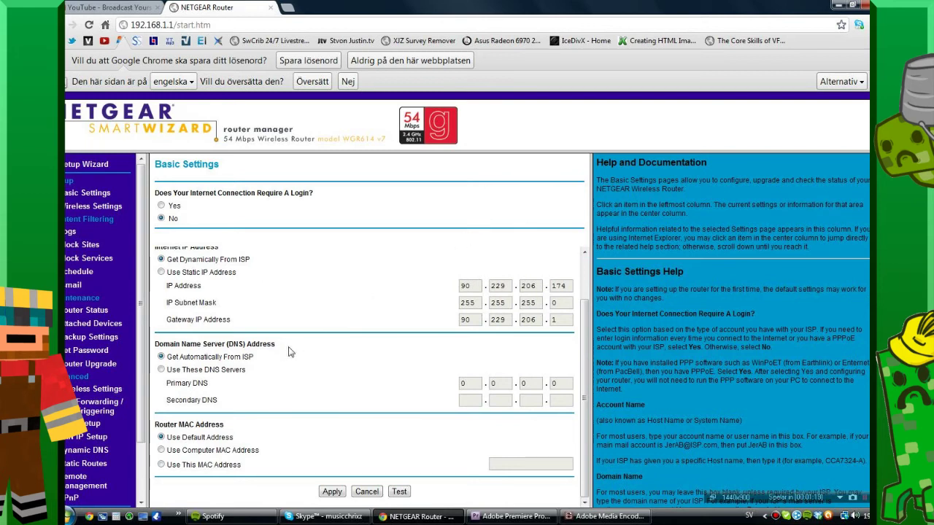
{"action": "scroll", "coordinate": [259, 369], "scroll_direction": "up", "scroll_amount": 1}
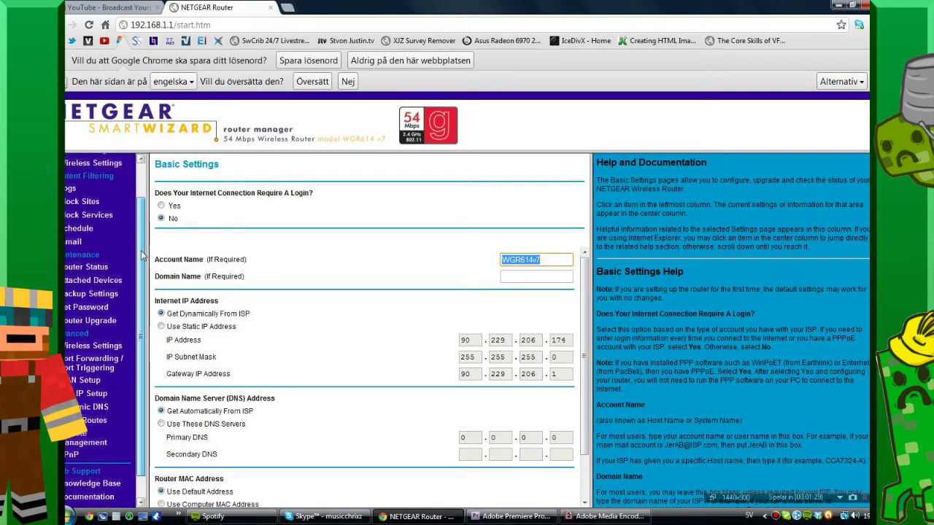
{"action": "left_click_drag", "start_coordinate": [143, 235], "coordinate": [139, 261]}
{"action": "left_click_drag", "start_coordinate": [144, 317], "coordinate": [143, 336]}
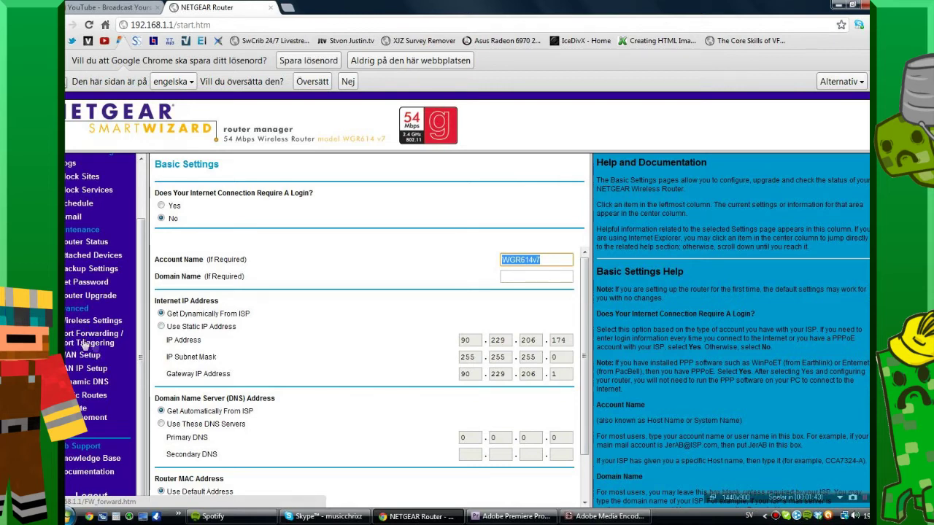
{"action": "left_click", "coordinate": [101, 346]}
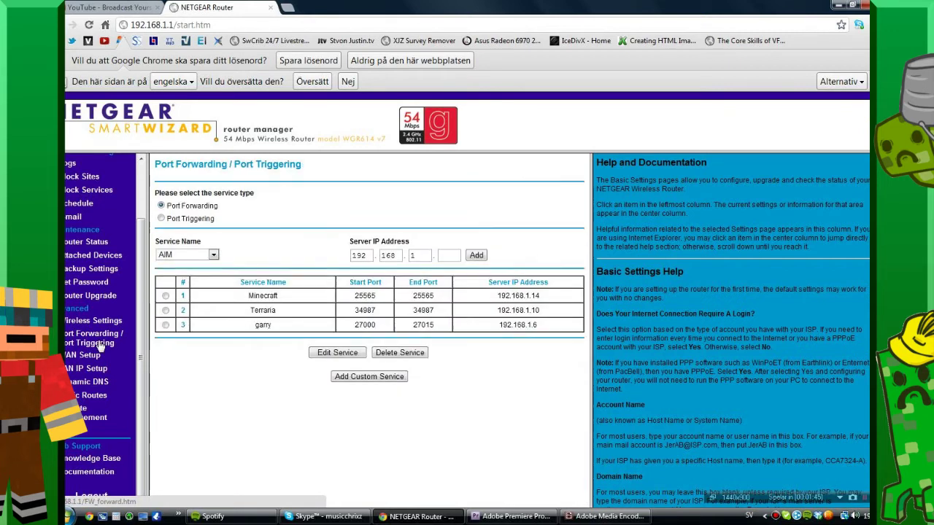
Delete the existing Minecraft forwarding rule and start a new custom service.
{"action": "left_click", "coordinate": [165, 295]}
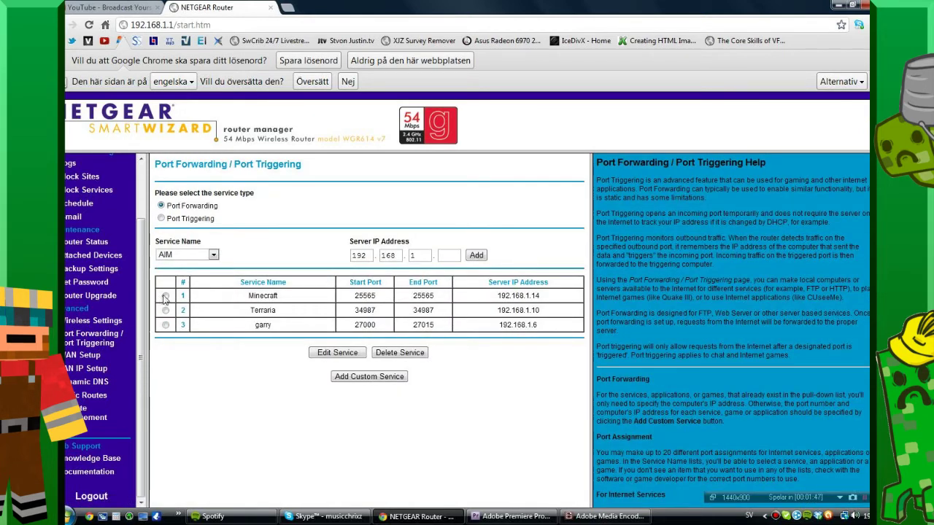
{"action": "left_click", "coordinate": [392, 353]}
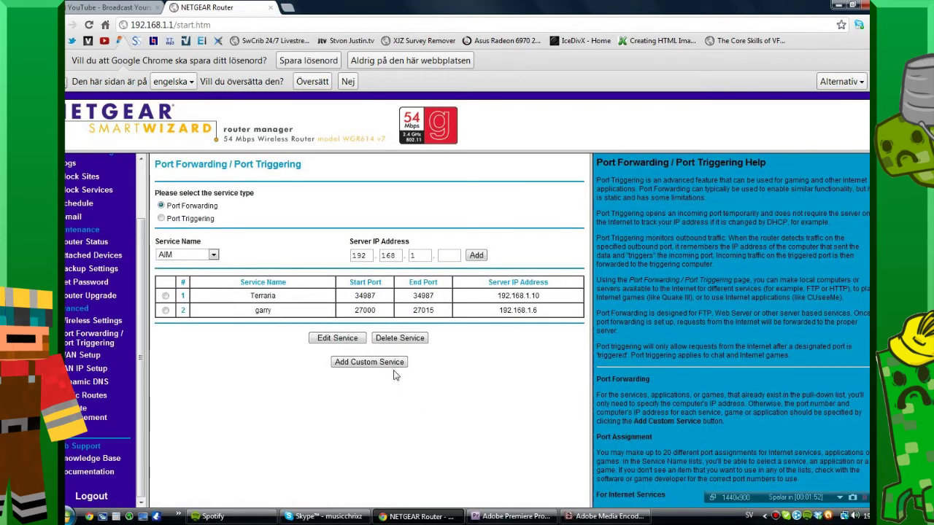
{"action": "left_click", "coordinate": [371, 363]}
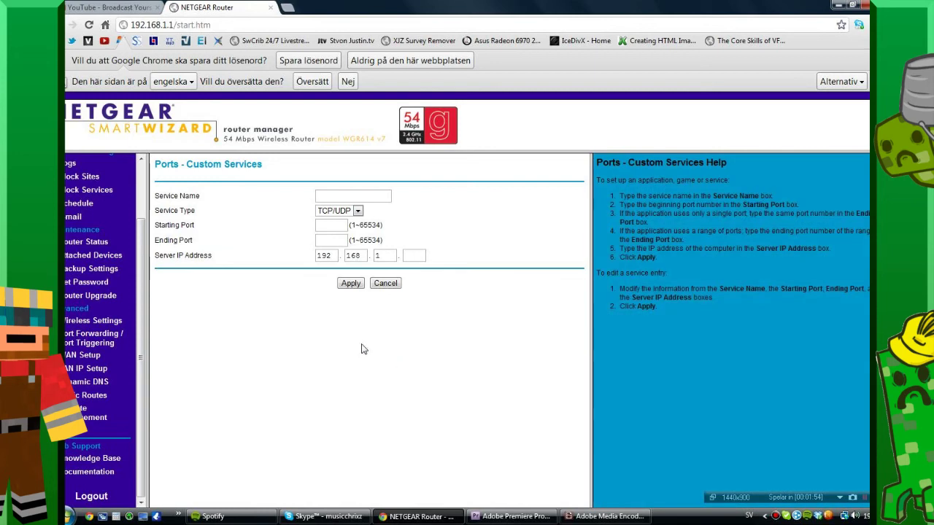
{"action": "left_click", "coordinate": [418, 257]}
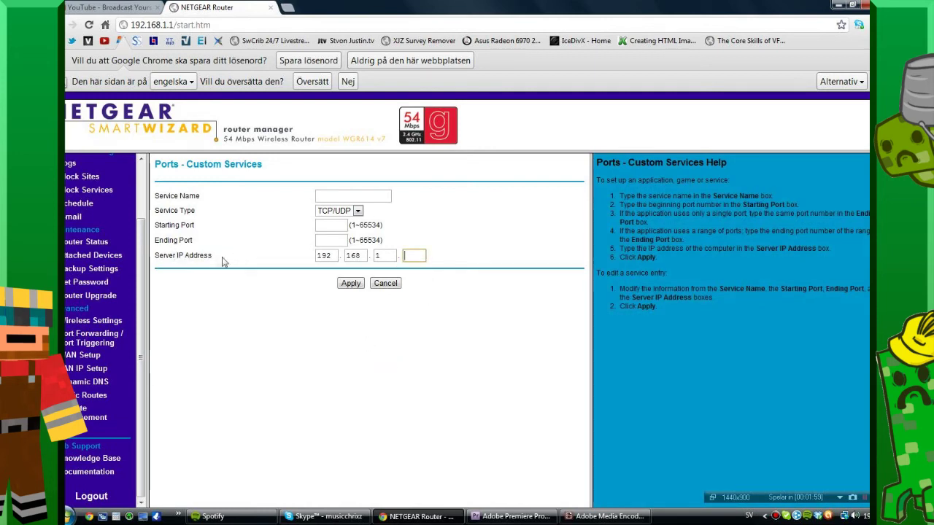
{"action": "left_click", "coordinate": [245, 310]}
Launch Command Prompt by searching cmd from the Start menu.
{"action": "left_click", "coordinate": [69, 513]}
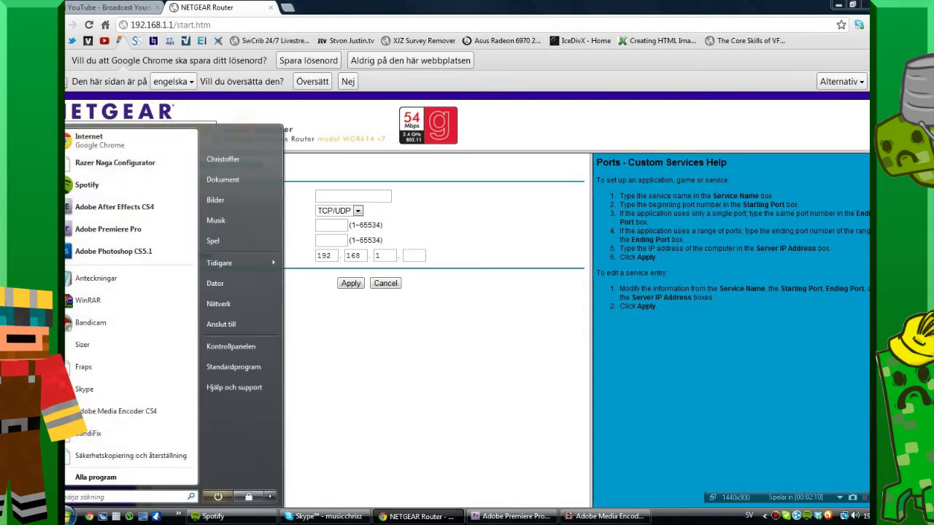
{"action": "left_click", "coordinate": [70, 511]}
{"action": "left_click", "coordinate": [70, 511]}
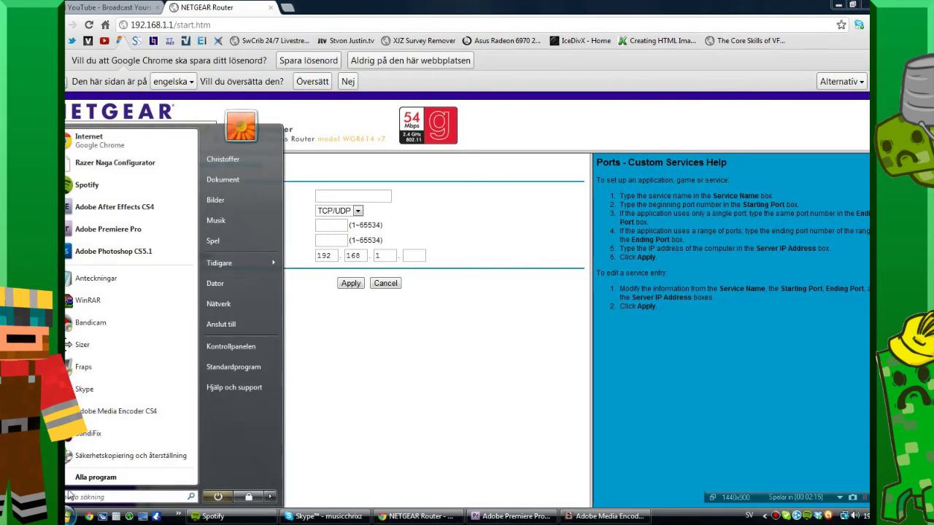
{"action": "type", "text": "c"}
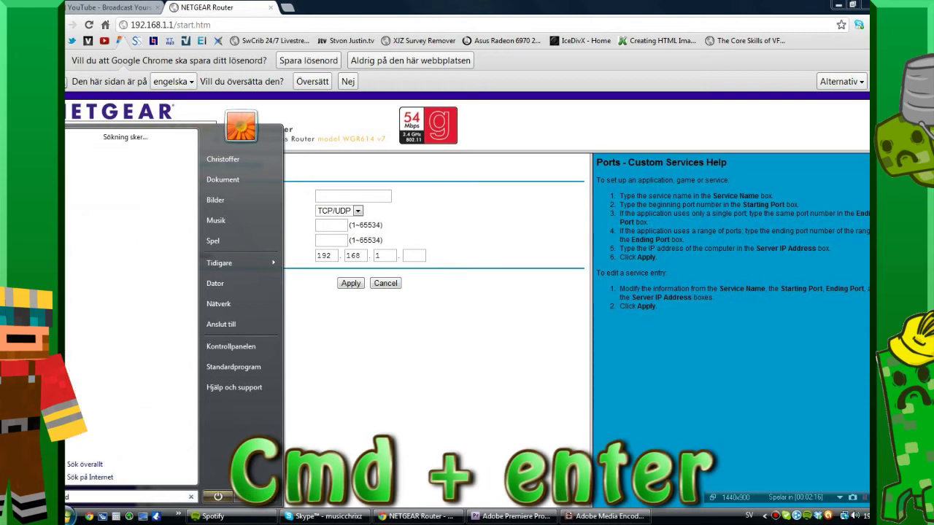
{"action": "type", "text": "md"}
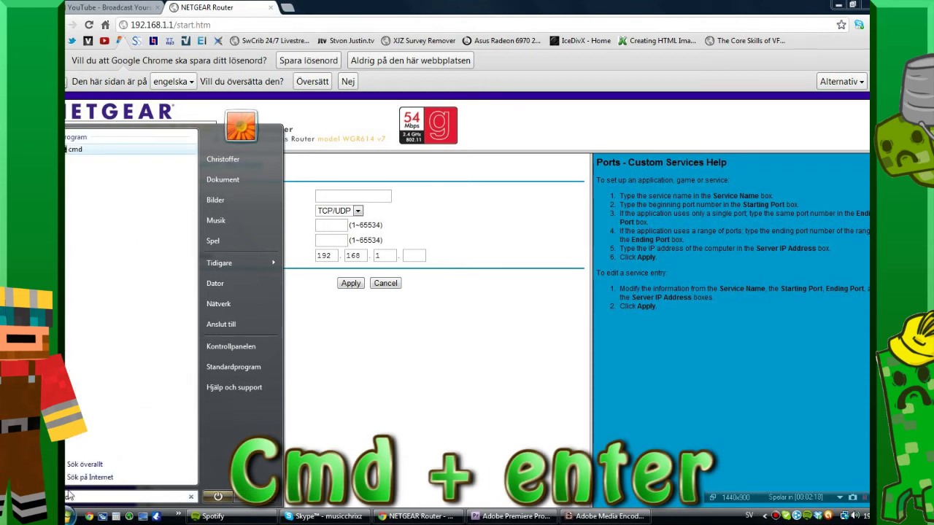
{"action": "key", "text": "Return"}
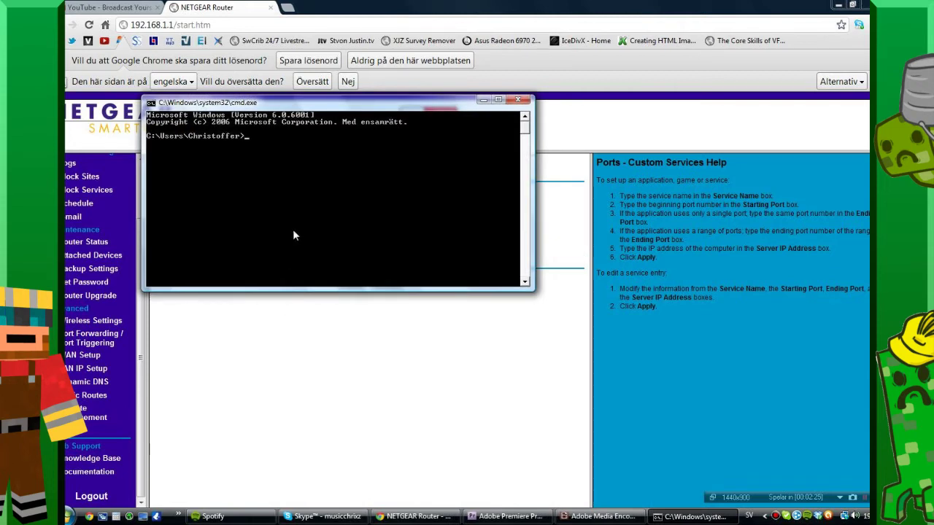
Run ipconfig to find the Ethernet IPv4 address 192.168.1.8, then move the window below the form.
{"action": "type", "text": "ip"}
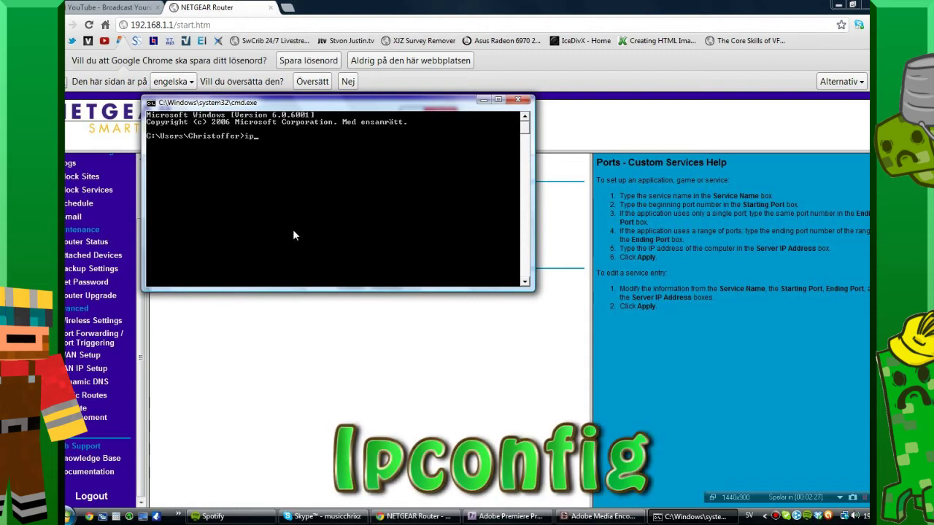
{"action": "type", "text": "config"}
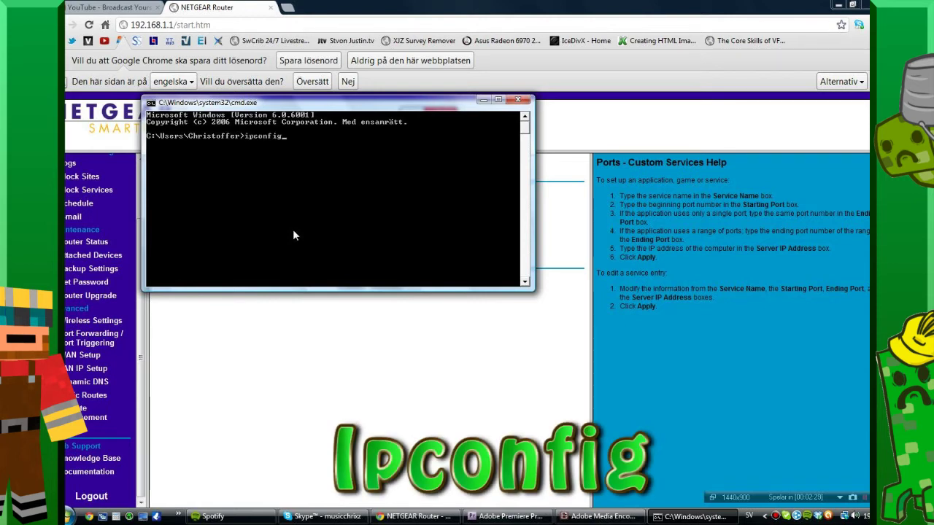
{"action": "key", "text": "Return"}
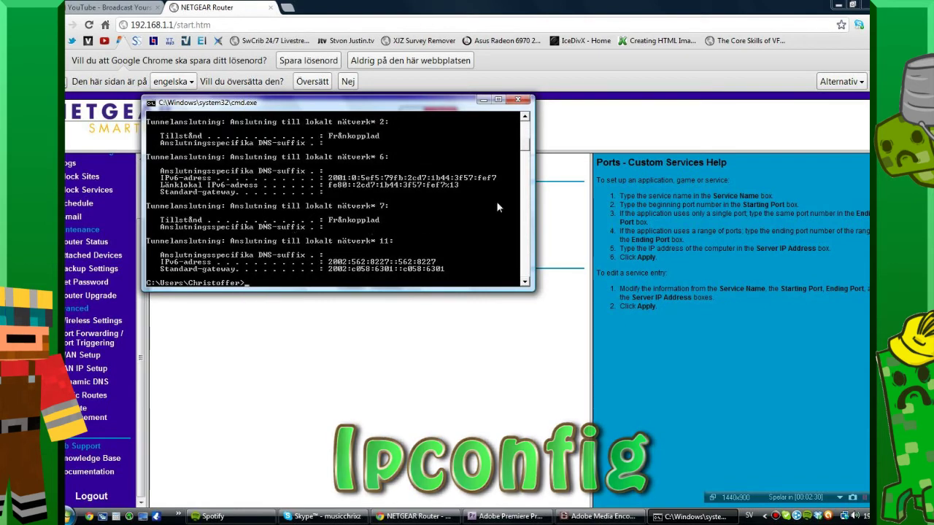
{"action": "scroll", "coordinate": [505, 205], "scroll_direction": "up", "scroll_amount": 6}
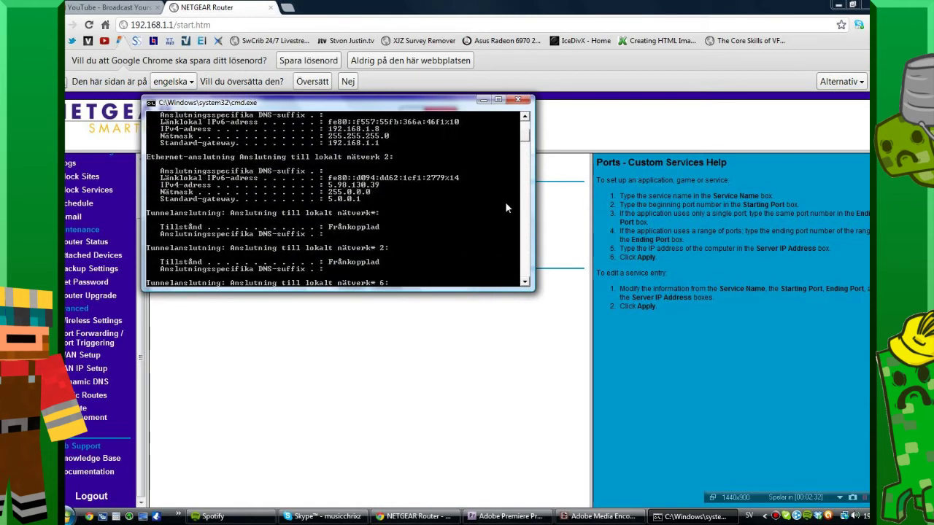
{"action": "scroll", "coordinate": [494, 201], "scroll_direction": "up", "scroll_amount": 4}
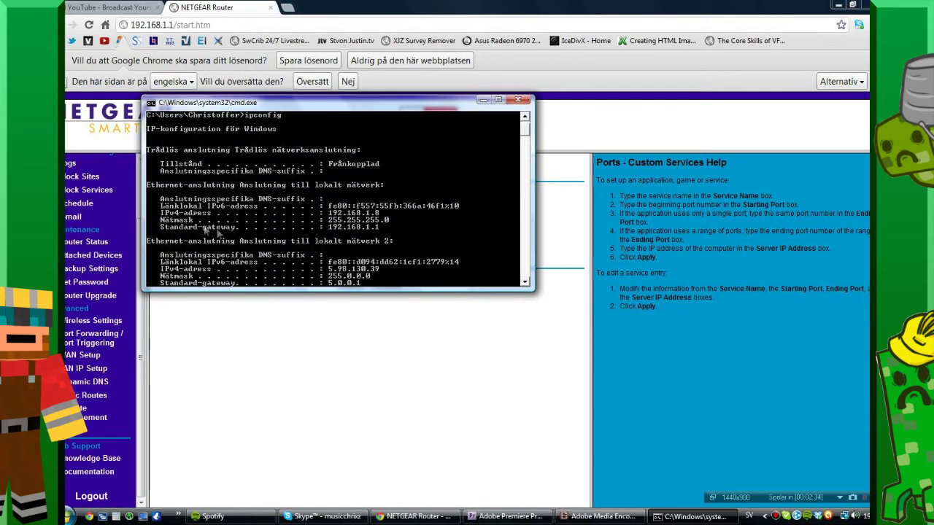
{"action": "scroll", "coordinate": [267, 265], "scroll_direction": "up", "scroll_amount": 1}
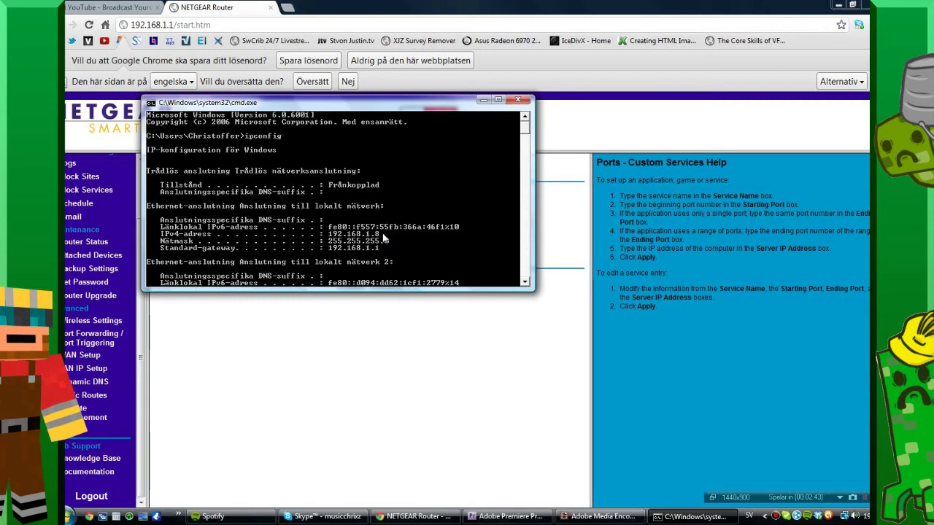
{"action": "left_click_drag", "start_coordinate": [394, 102], "coordinate": [406, 307]}
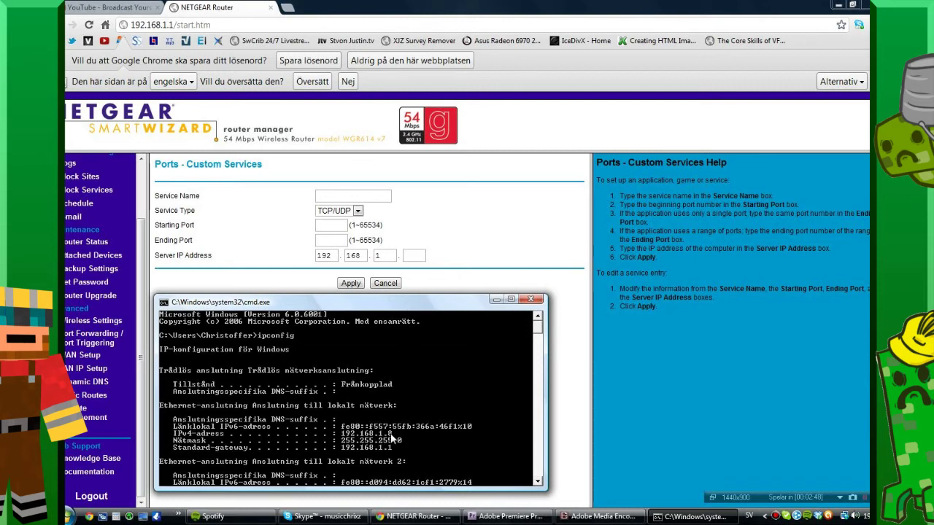
Complete the server IP as 192.168.1.8 and name the service Minecraft.
{"action": "left_click", "coordinate": [414, 256]}
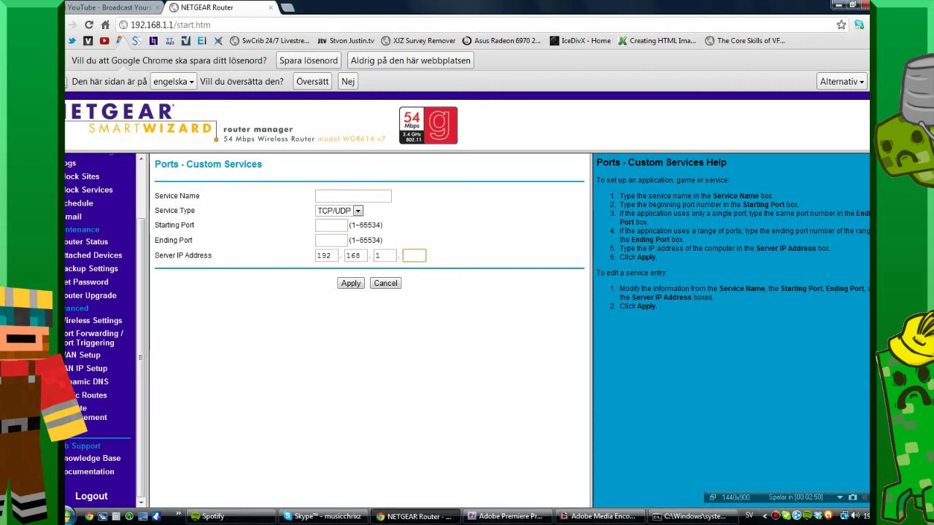
{"action": "type", "text": "8"}
{"action": "left_click", "coordinate": [383, 196]}
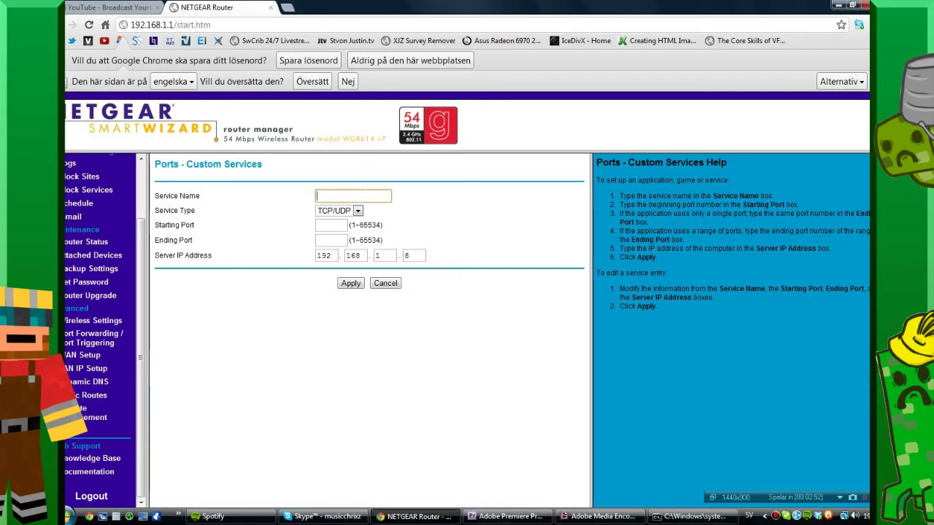
{"action": "type", "text": "Minecraft"}
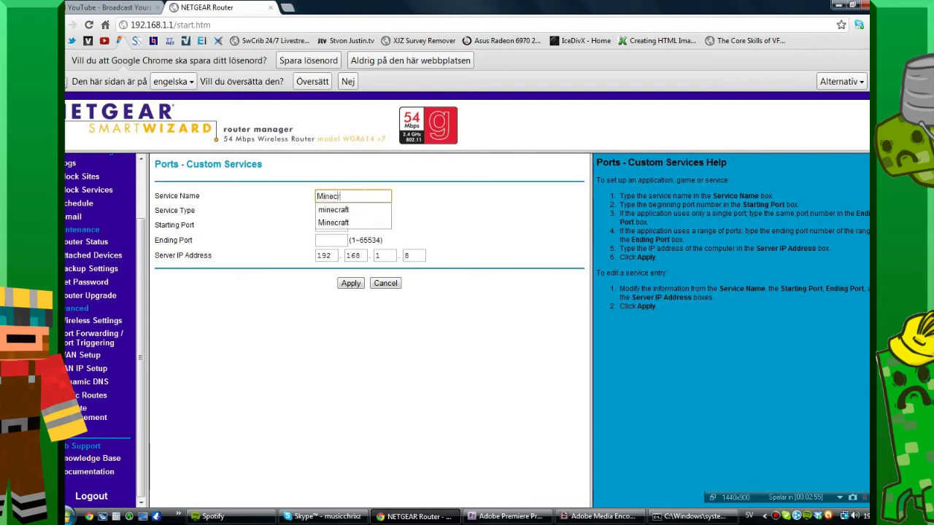
{"action": "left_click", "coordinate": [440, 217]}
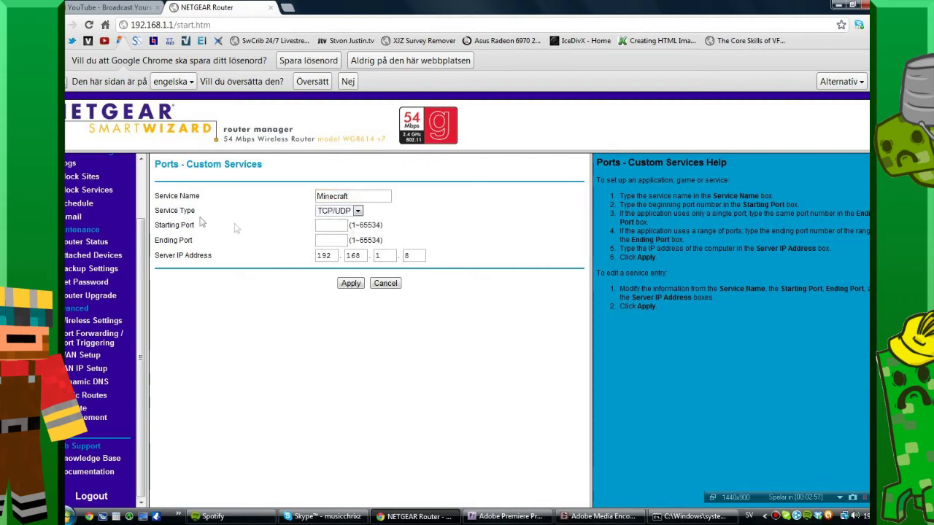
Keep TCP/UDP as the service type and enter 25565 for the starting and ending ports.
{"action": "left_click", "coordinate": [357, 211]}
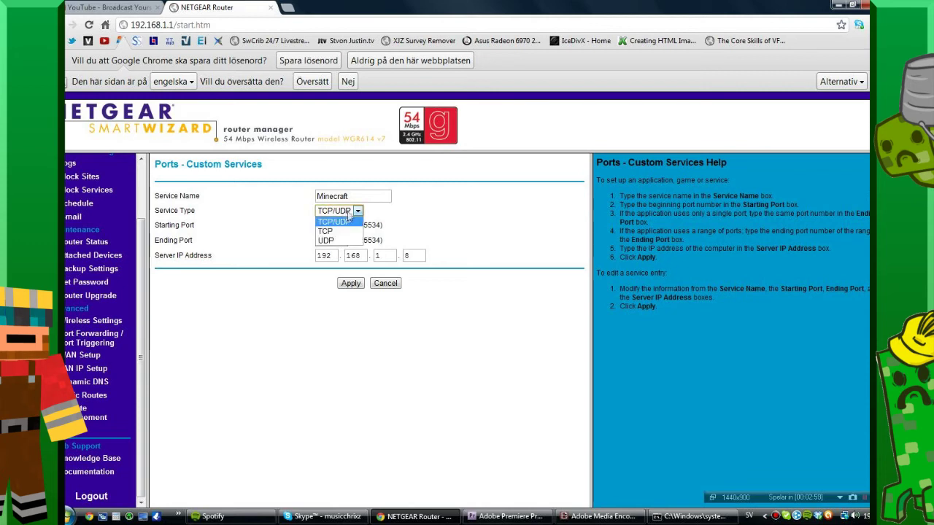
{"action": "left_click", "coordinate": [358, 212]}
{"action": "key", "text": "Tab"}
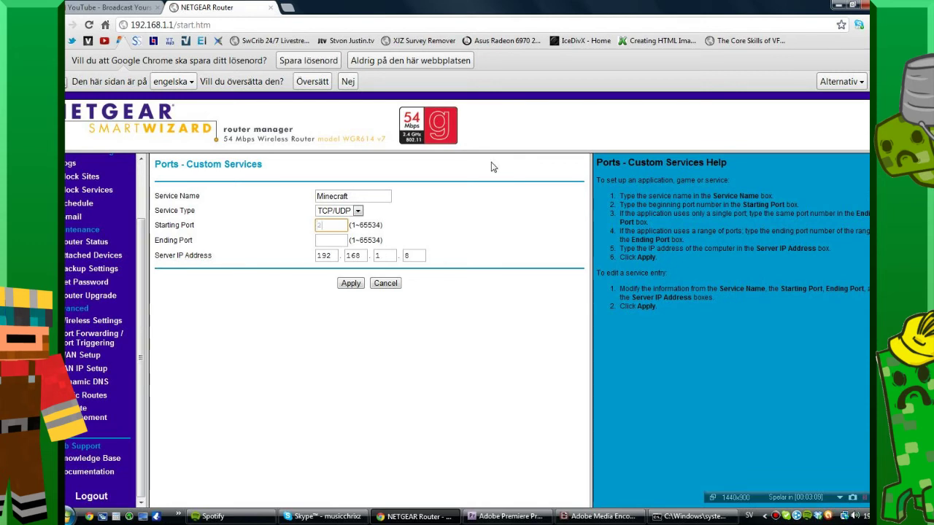
{"action": "type", "text": "5565"}
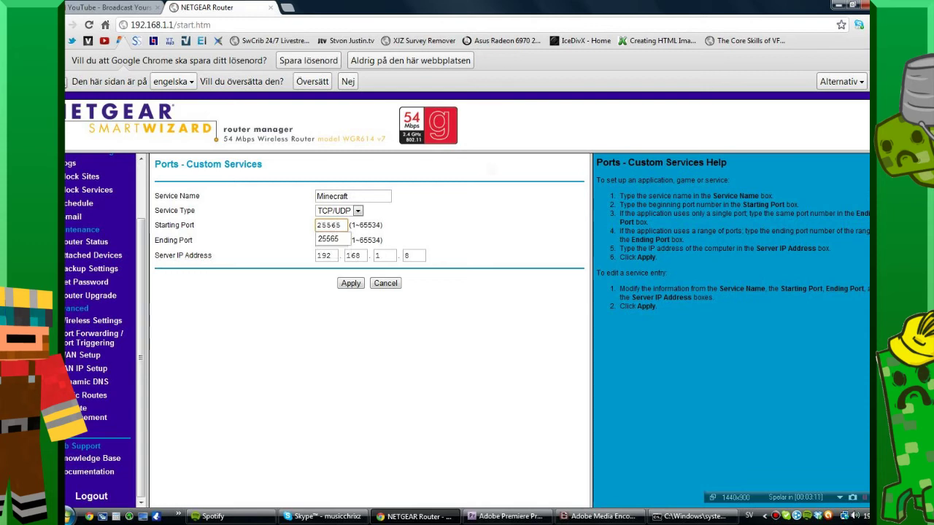
{"action": "key", "text": "Tab"}
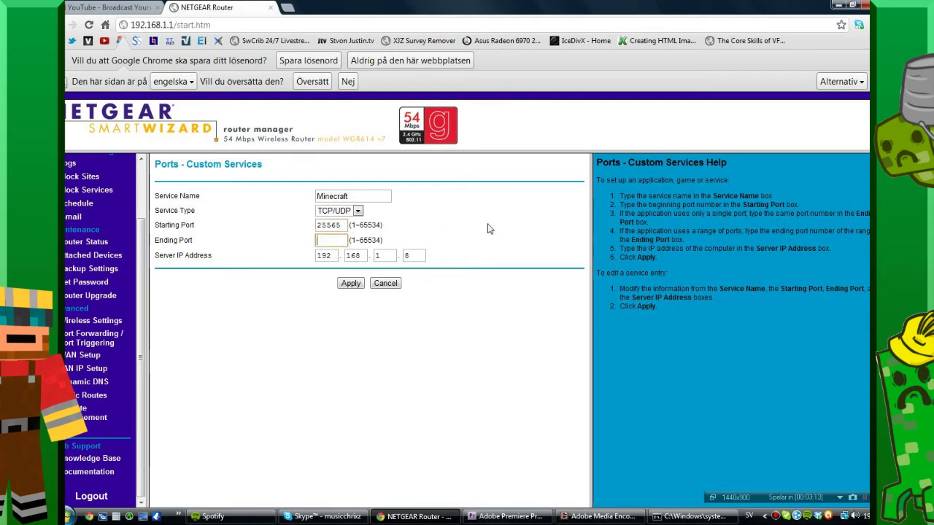
{"action": "type", "text": "255"}
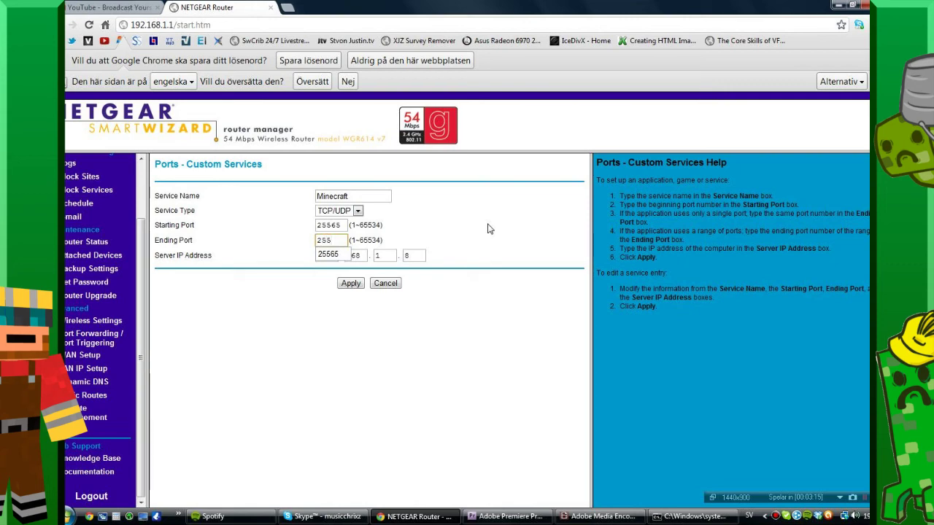
{"action": "type", "text": "65"}
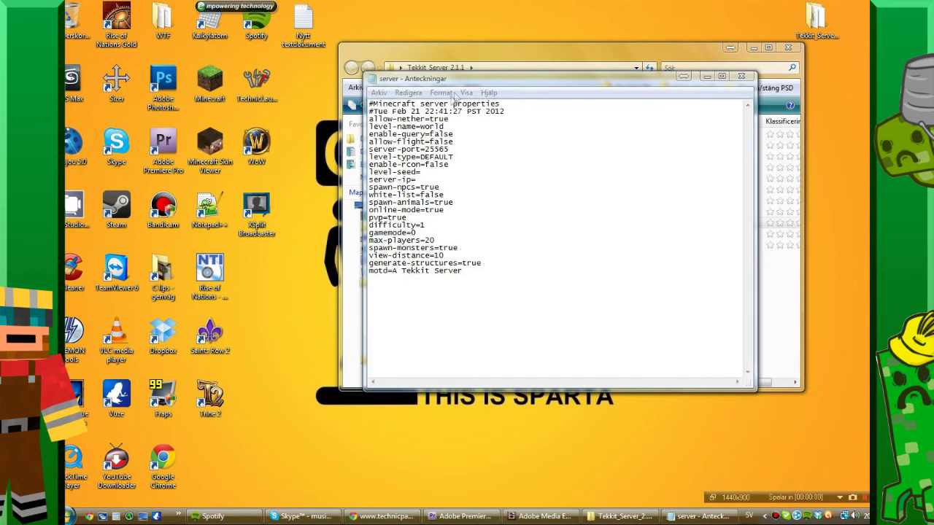
Enter 192.168.1.8 as the server-ip value in server.properties.
{"action": "left_click_drag", "start_coordinate": [458, 83], "coordinate": [456, 76]}
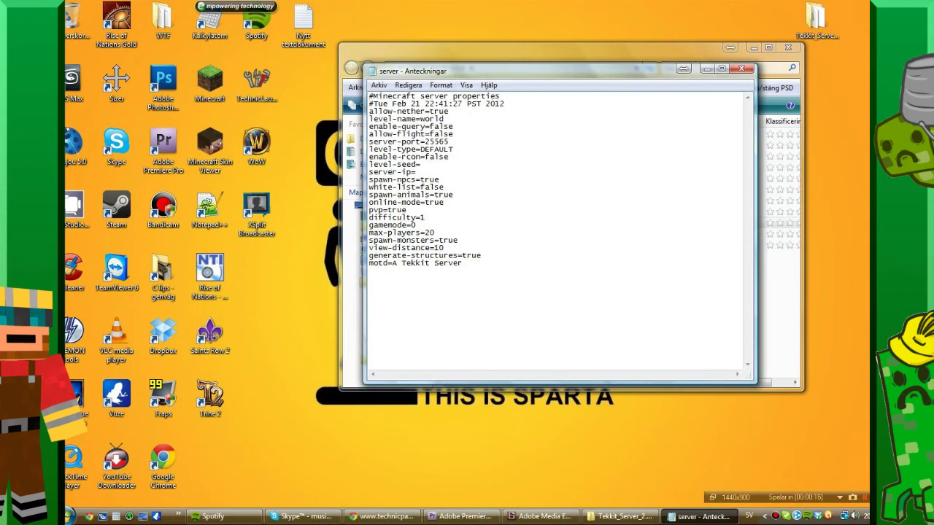
{"action": "left_click", "coordinate": [417, 173]}
{"action": "type", "text": "192.168.1.8"}
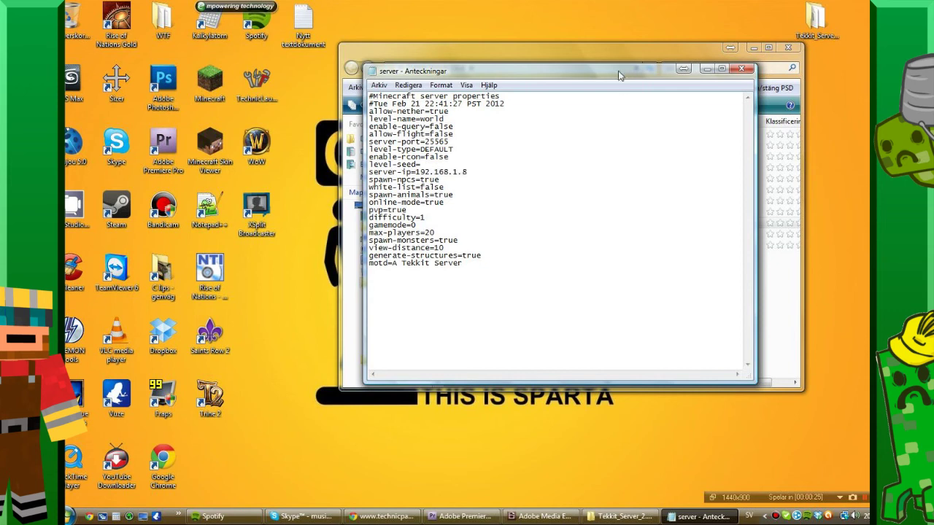